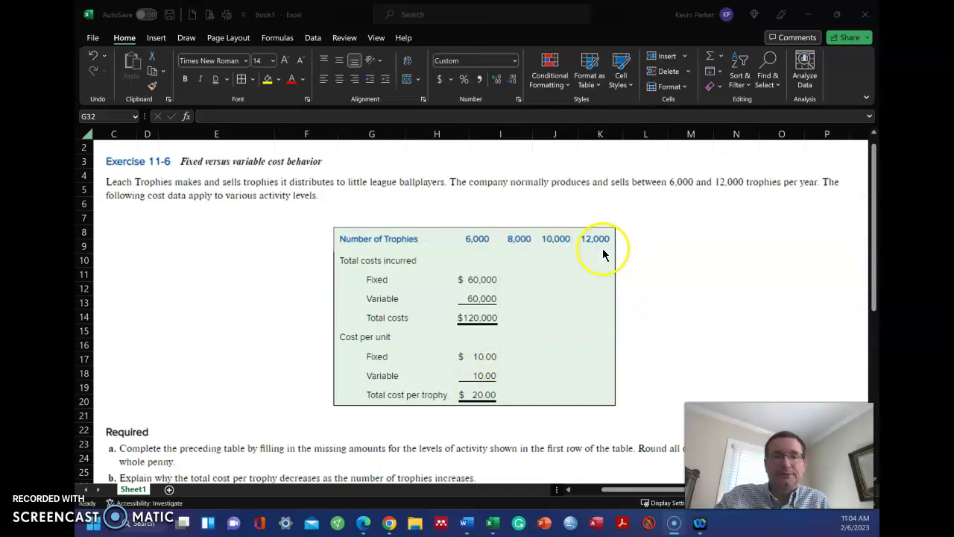
- Copy the $60,000 fixed cost from F32 across G32:I32 for 8,000, 10,000 and 12,000 units
{"action": "scroll", "coordinate": [602, 253], "scroll_direction": "down", "scroll_amount": 2}
{"action": "scroll", "coordinate": [600, 255], "scroll_direction": "up", "scroll_amount": 1}
{"action": "scroll", "coordinate": [600, 255], "scroll_direction": "up", "scroll_amount": 1}
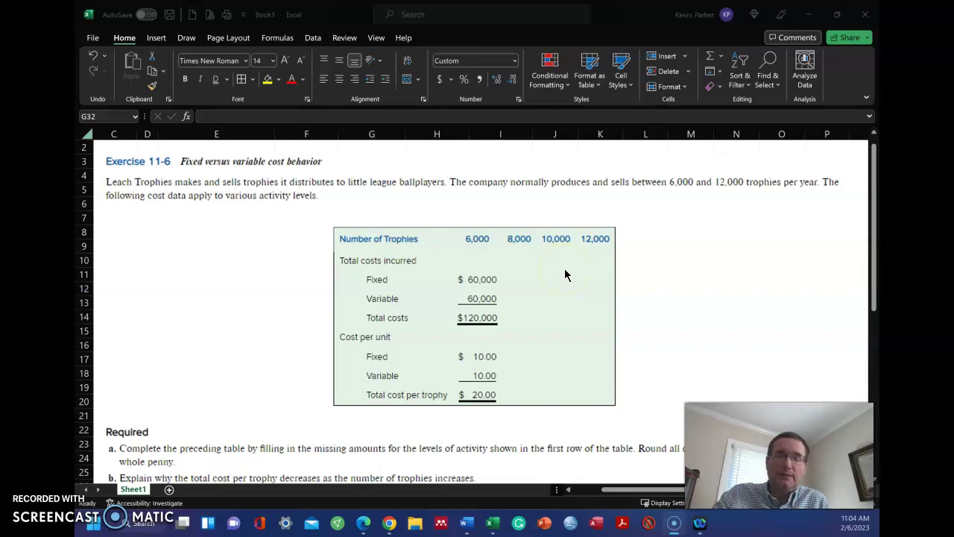
{"action": "scroll", "coordinate": [564, 275], "scroll_direction": "down", "scroll_amount": 1}
{"action": "scroll", "coordinate": [565, 275], "scroll_direction": "down", "scroll_amount": 1}
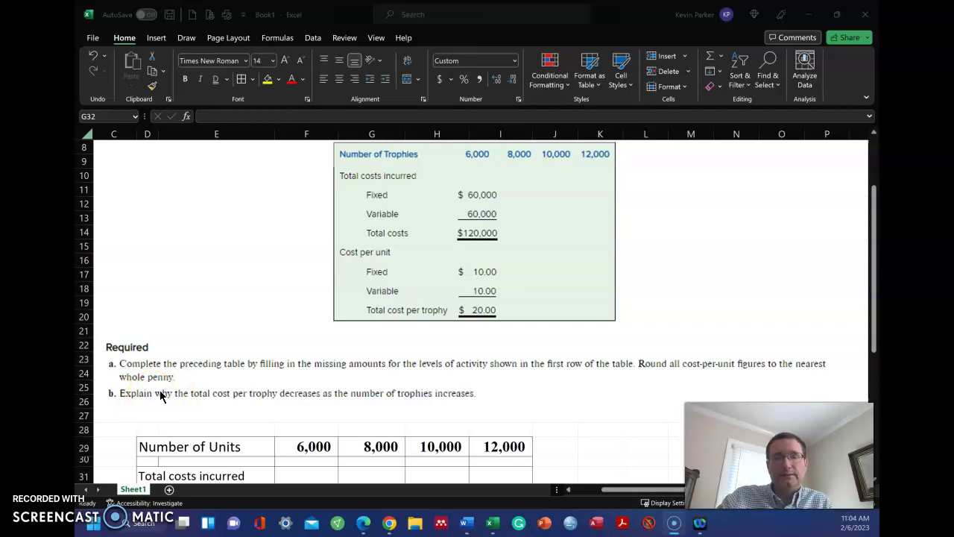
{"action": "scroll", "coordinate": [142, 392], "scroll_direction": "down", "scroll_amount": 4}
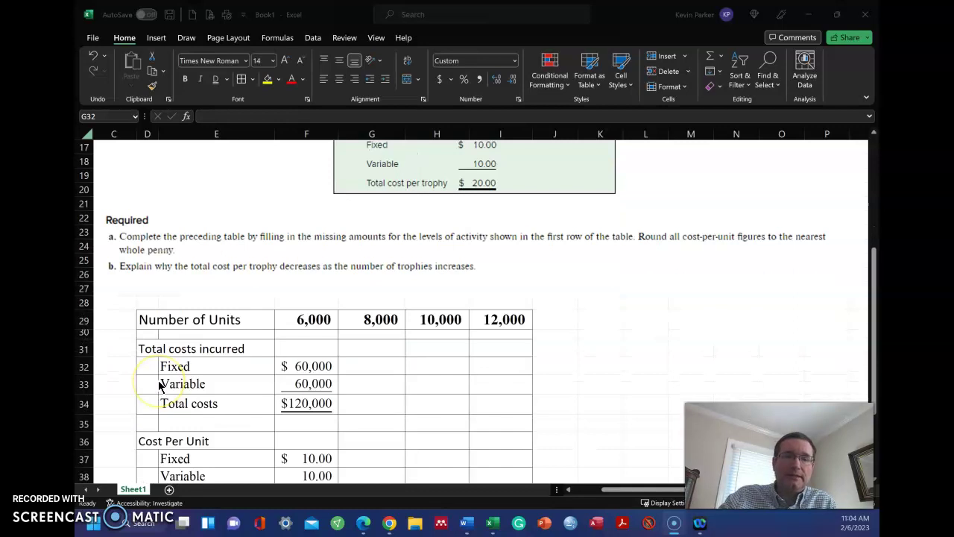
{"action": "scroll", "coordinate": [159, 386], "scroll_direction": "down", "scroll_amount": 1}
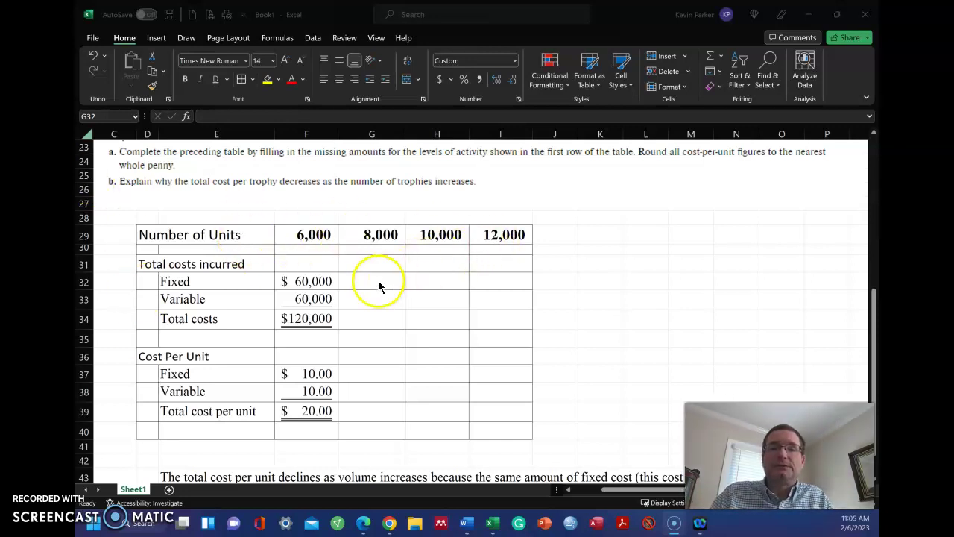
{"action": "key", "text": "shift+Right"}
{"action": "key", "text": "shift+Right"}
{"action": "key", "text": "shift+Down"}
{"action": "key", "text": "shift+Down"}
{"action": "key", "text": "shift+Down"}
{"action": "key", "text": "shift+Down"}
{"action": "key", "text": "shift+Down"}
{"action": "key", "text": "shift+Down"}
{"action": "key", "text": "shift+Down"}
{"action": "left_click", "coordinate": [325, 284]}
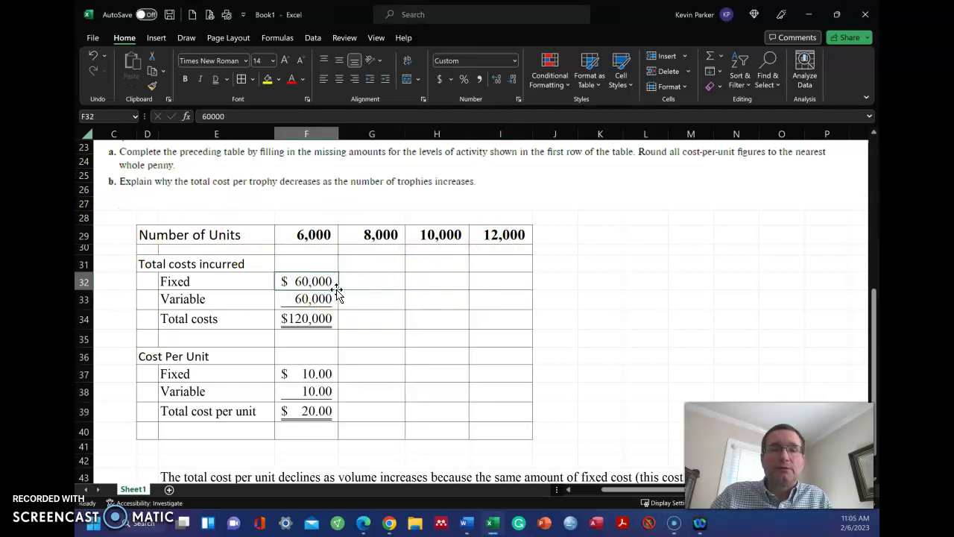
{"action": "left_click_drag", "start_coordinate": [339, 290], "coordinate": [518, 290]}
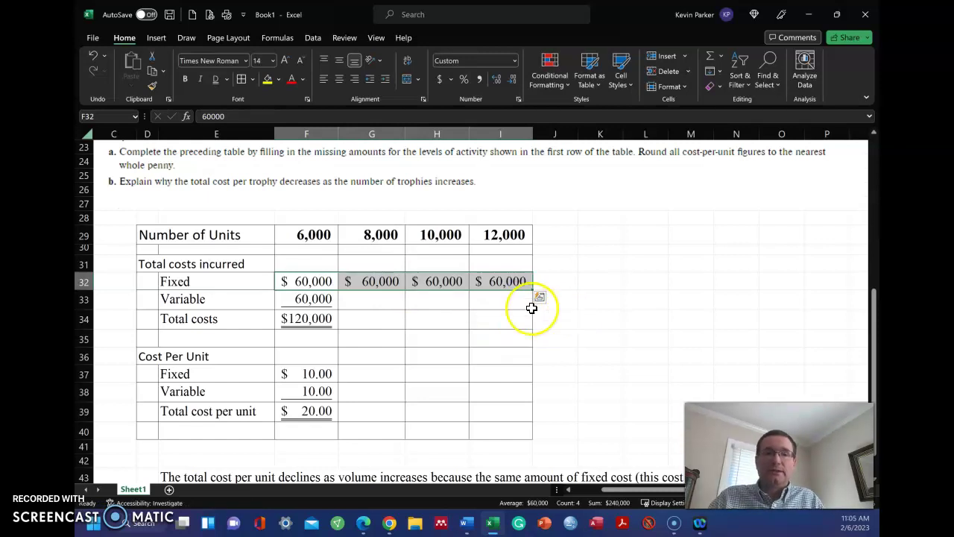
{"action": "left_click", "coordinate": [391, 245]}
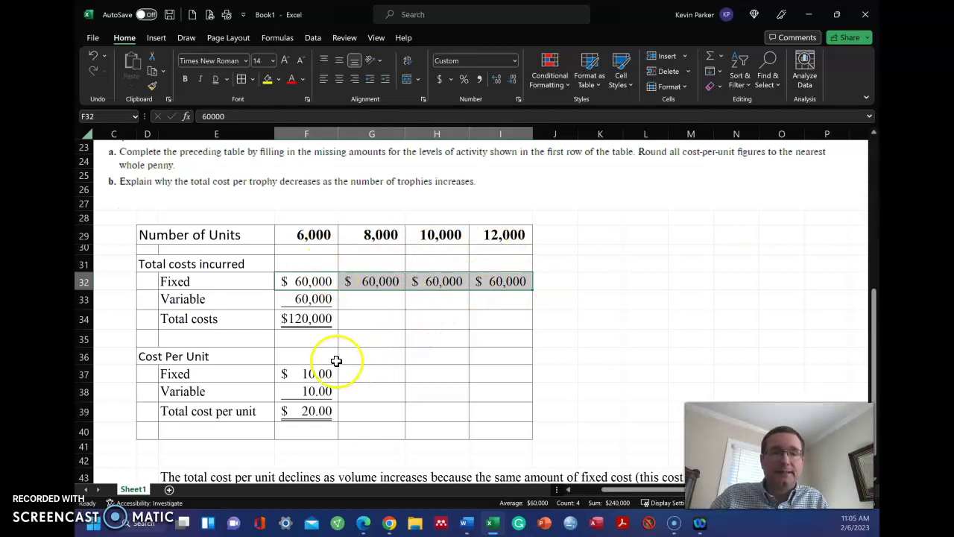
{"action": "left_click", "coordinate": [312, 391]}
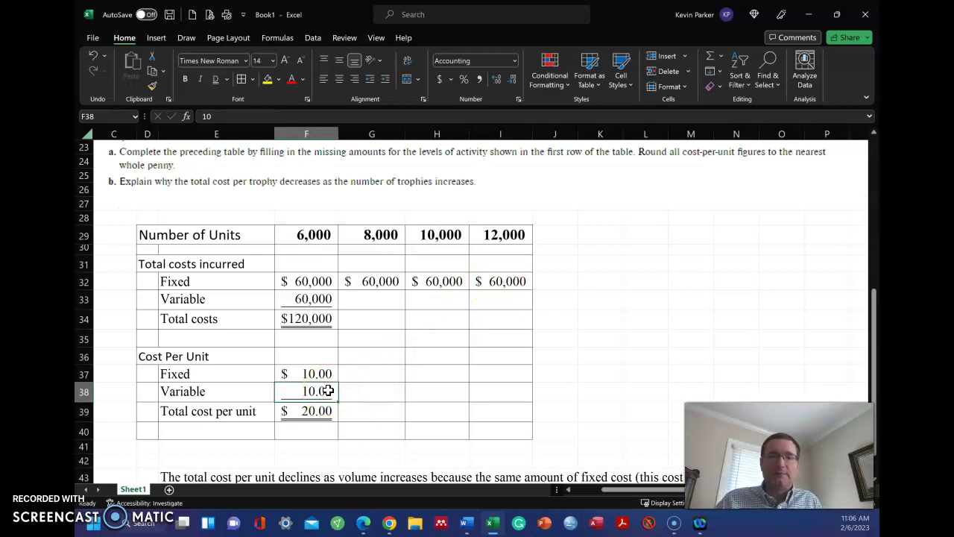
- Copy the 10.00 variable cost per unit from F38 across to I38
{"action": "left_click_drag", "start_coordinate": [337, 404], "coordinate": [507, 399]}
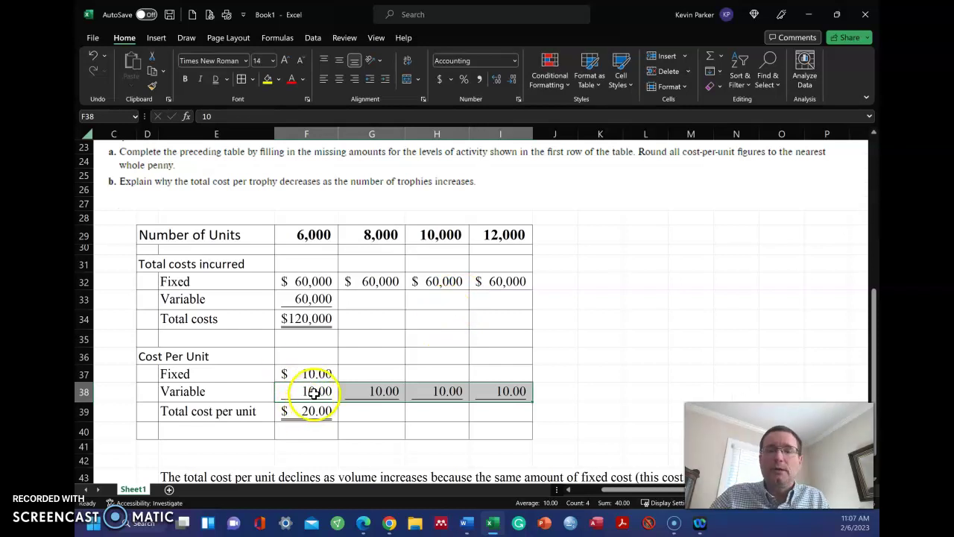
{"action": "left_click", "coordinate": [571, 385]}
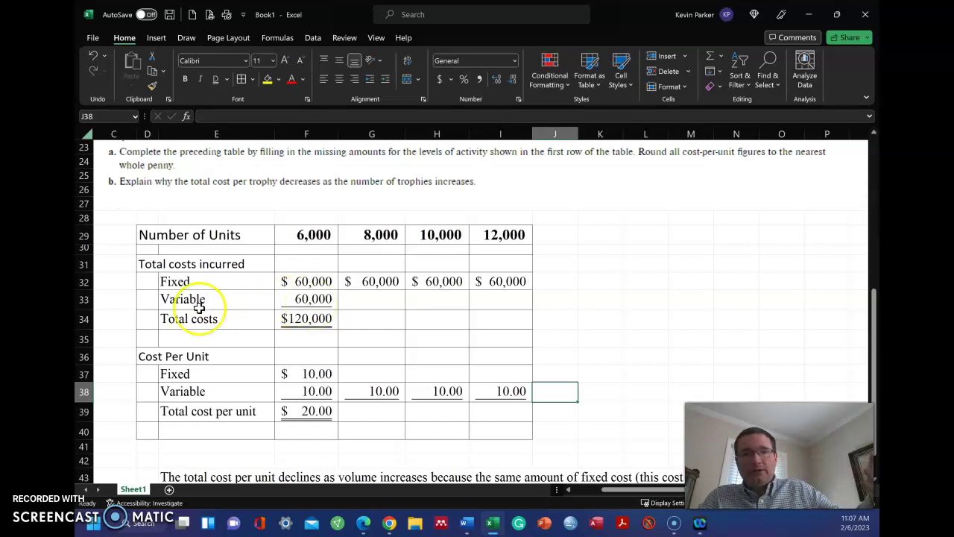
- Enter the 8,000-unit variable cost in G33 as =+G38*G29, giving 80,000
{"action": "double_click", "coordinate": [370, 300]}
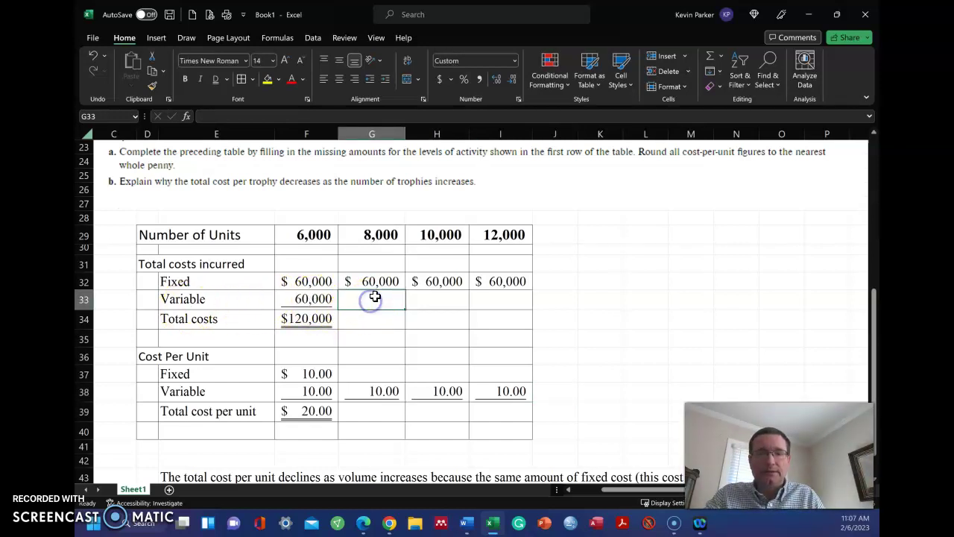
{"action": "type", "text": "+"}
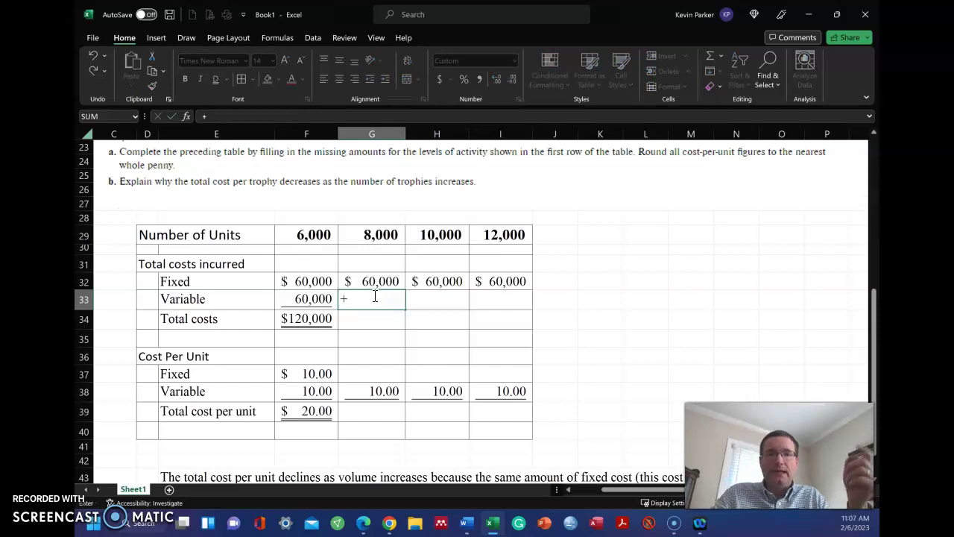
{"action": "left_click", "coordinate": [365, 390]}
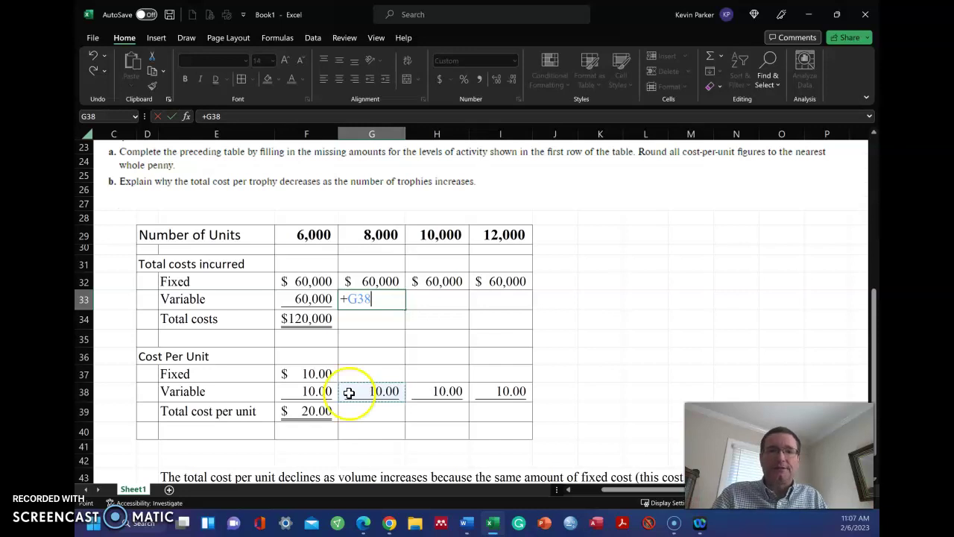
{"action": "left_click", "coordinate": [368, 236]}
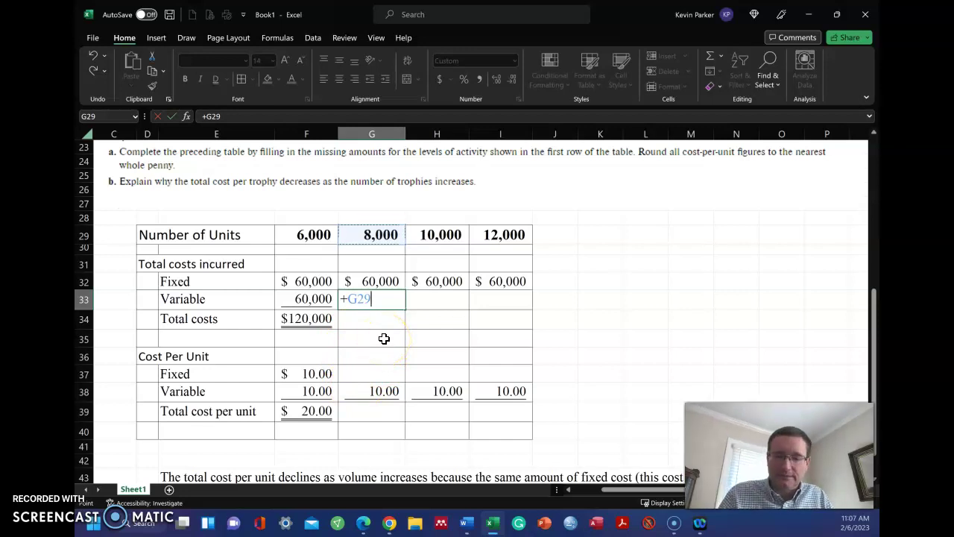
{"action": "type", "text": "*"}
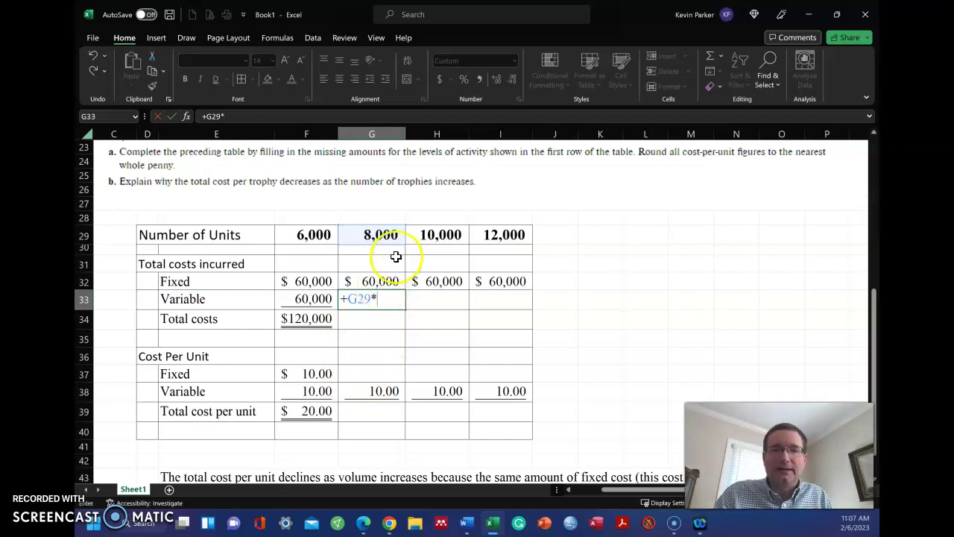
{"action": "left_click", "coordinate": [377, 237]}
{"action": "key", "text": "Return"}
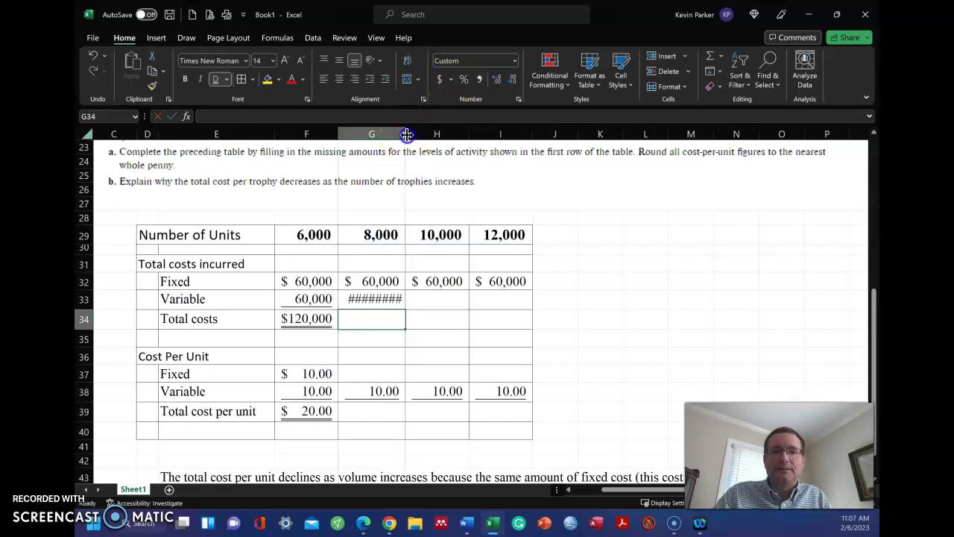
{"action": "left_click_drag", "start_coordinate": [405, 133], "coordinate": [429, 134]}
{"action": "left_click", "coordinate": [380, 298]}
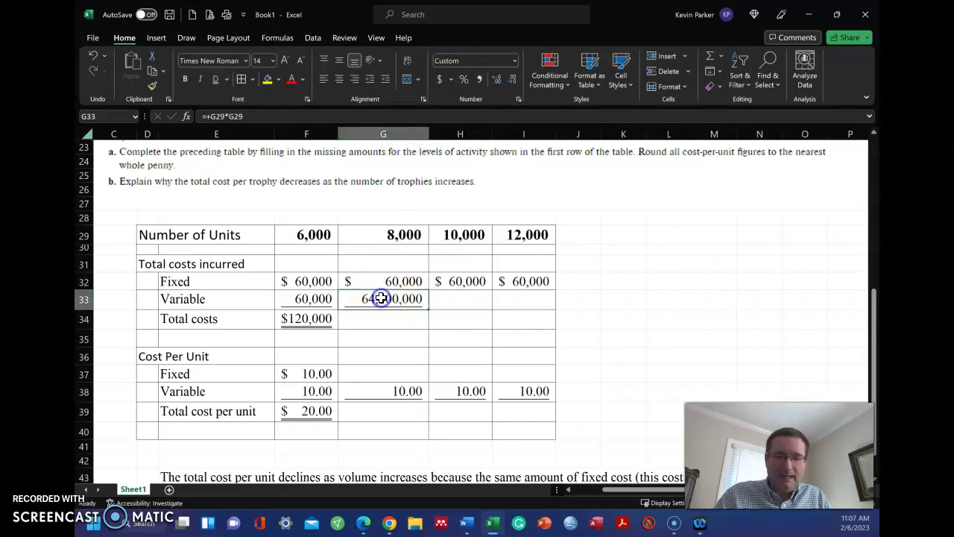
{"action": "key", "text": "Delete"}
{"action": "type", "text": "+"}
{"action": "left_click", "coordinate": [369, 394]}
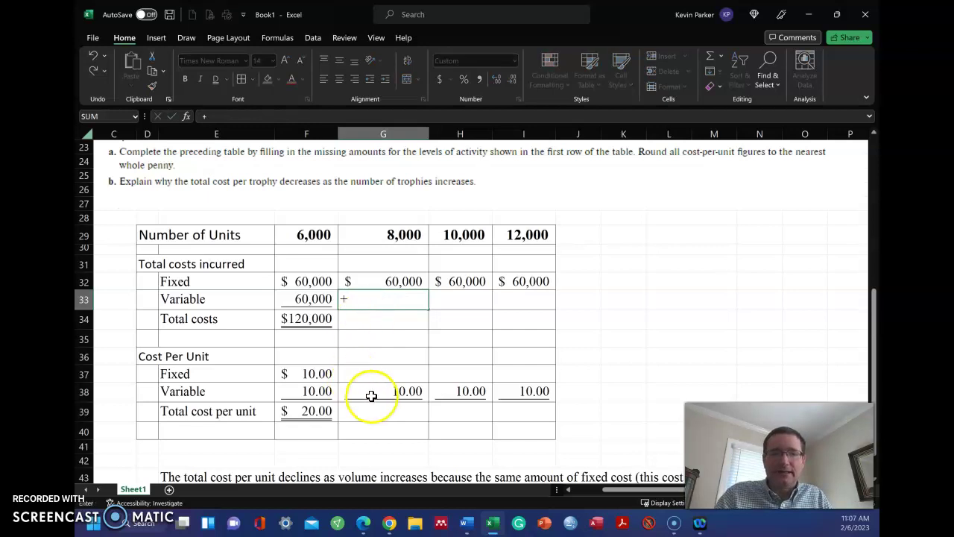
{"action": "type", "text": "*"}
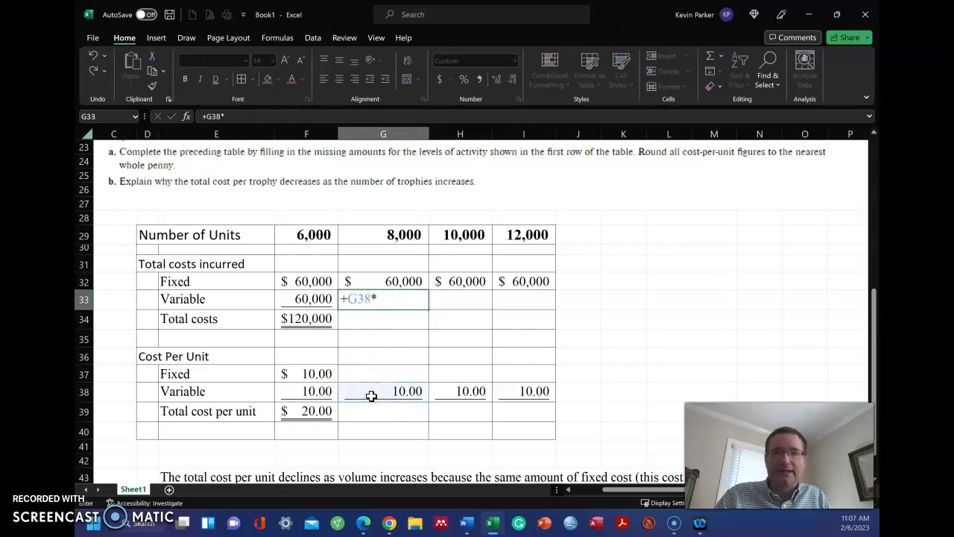
{"action": "left_click", "coordinate": [378, 238]}
{"action": "key", "text": "Return"}
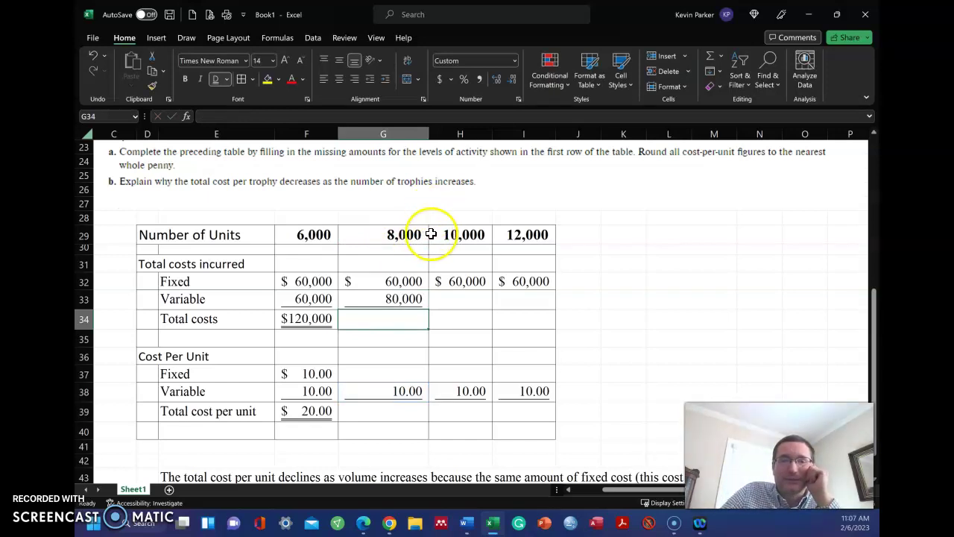
{"action": "left_click_drag", "start_coordinate": [427, 131], "coordinate": [410, 132]}
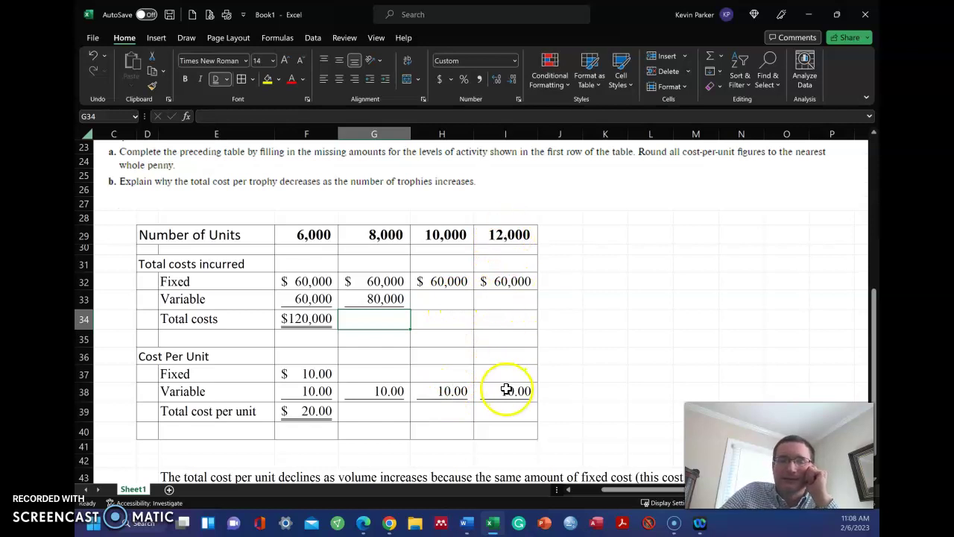
- Fill variable costs to 100,000 and 120,000, and copy the total-cost SUM across to I34
{"action": "left_click", "coordinate": [401, 302]}
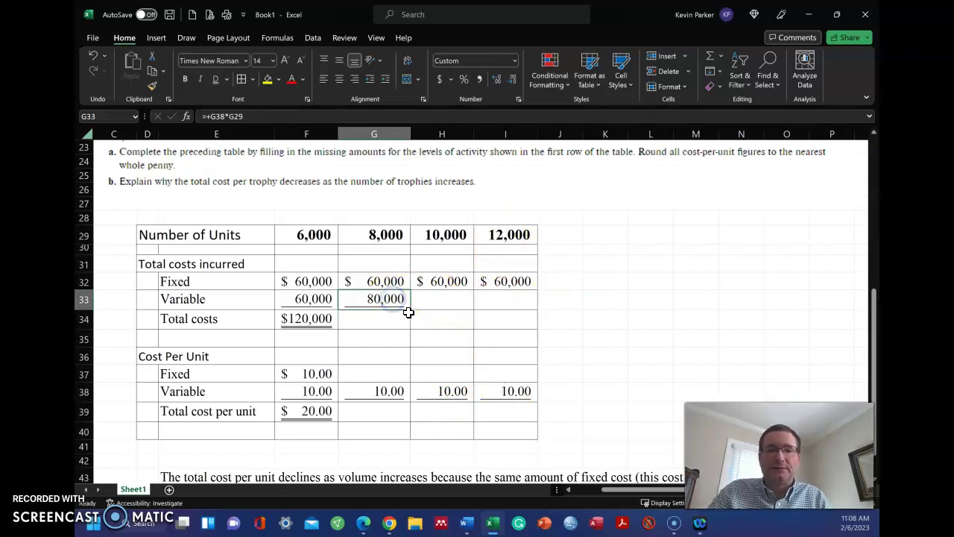
{"action": "left_click_drag", "start_coordinate": [409, 313], "coordinate": [534, 300]}
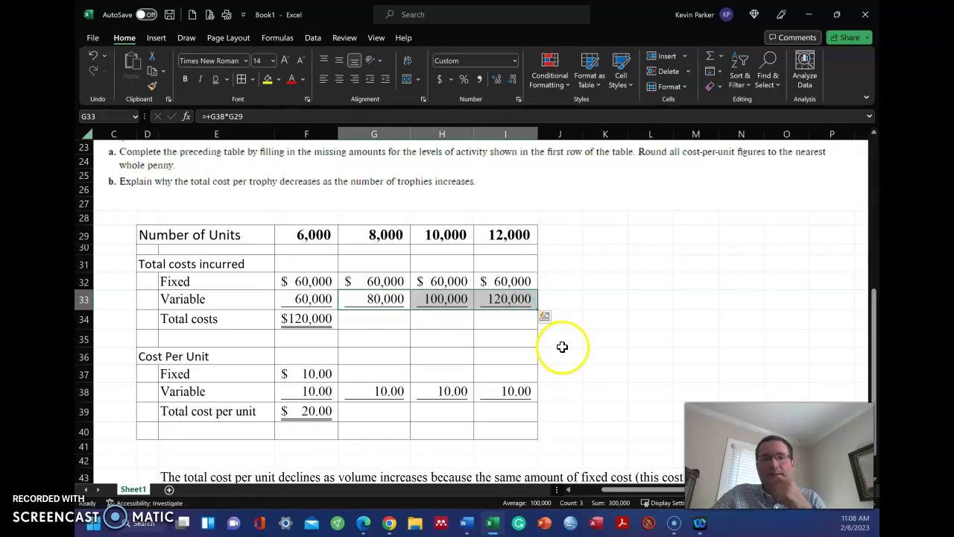
{"action": "left_click", "coordinate": [573, 359]}
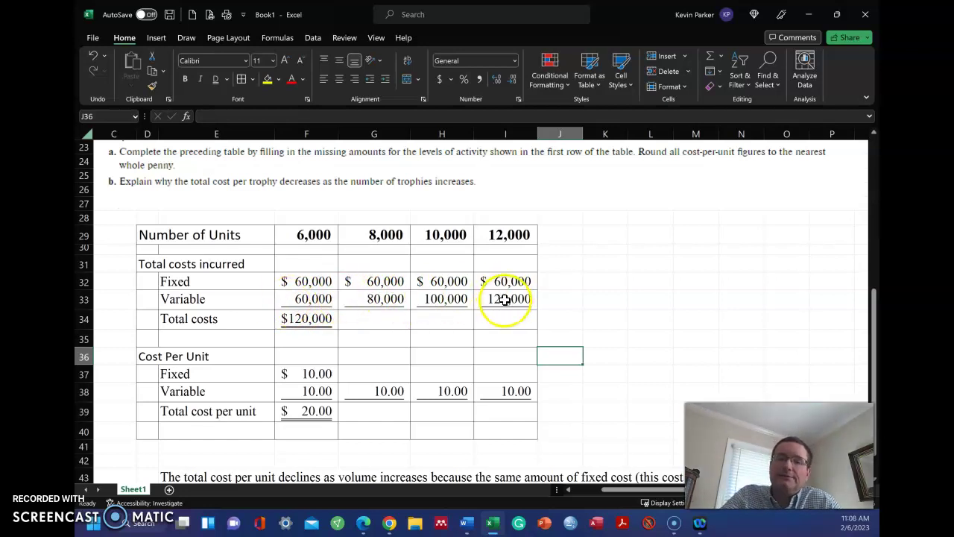
{"action": "left_click", "coordinate": [333, 321]}
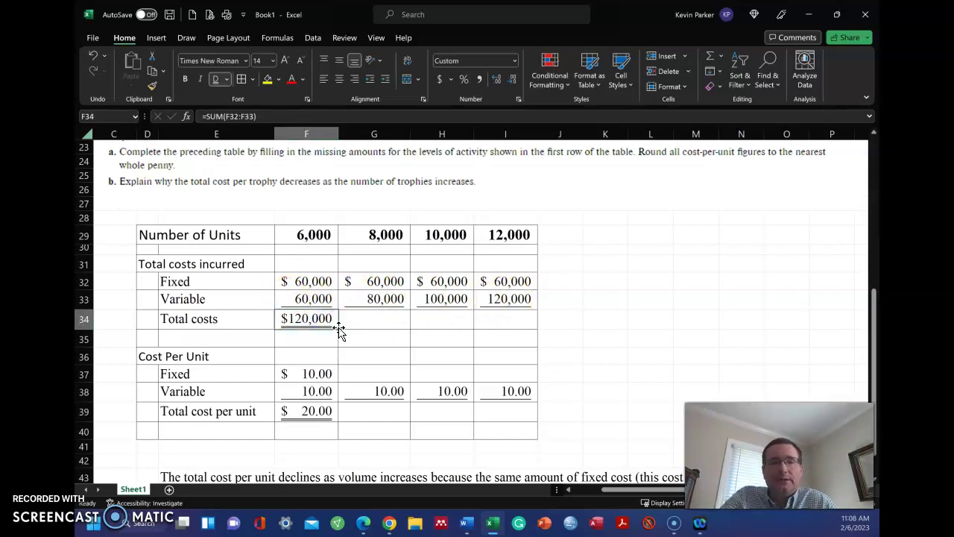
{"action": "left_click_drag", "start_coordinate": [339, 329], "coordinate": [514, 322]}
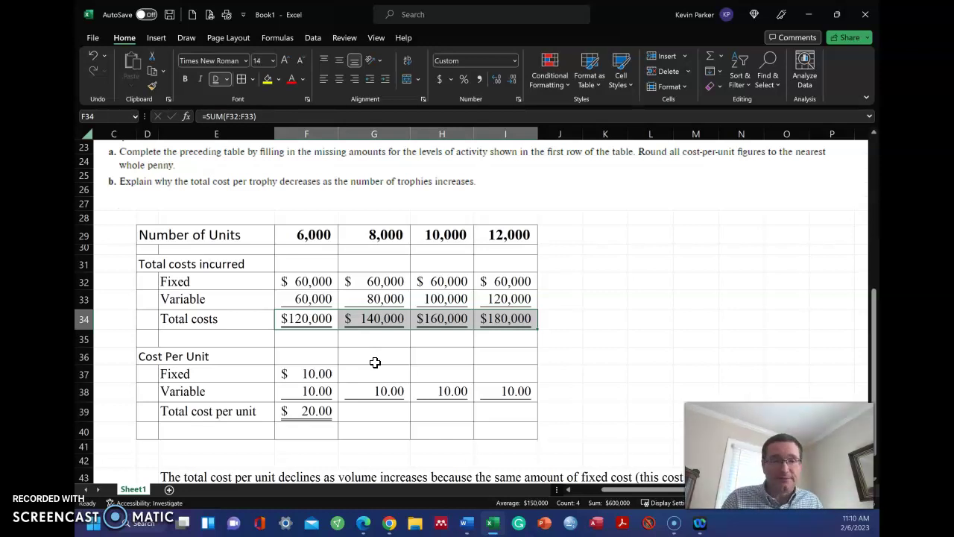
- Enter =+G32/G29 in G37 for $7.50 and fill it to I37 for $6.00 and $5.00
{"action": "left_click", "coordinate": [372, 375]}
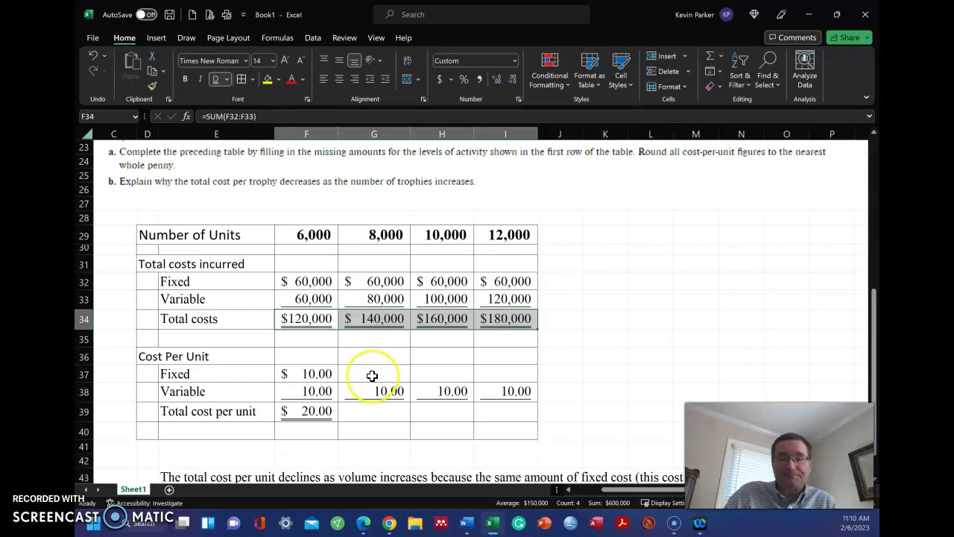
{"action": "left_click", "coordinate": [375, 376]}
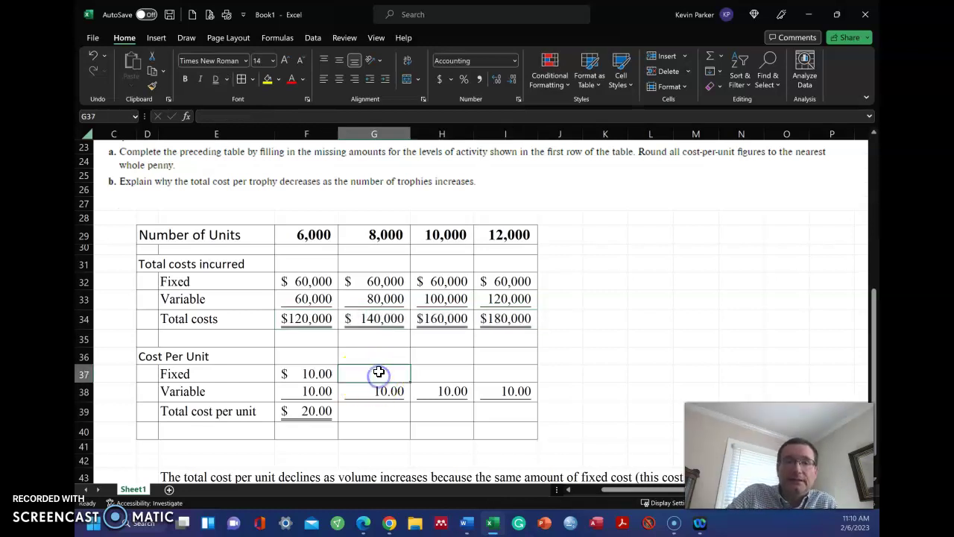
{"action": "type", "text": "+"}
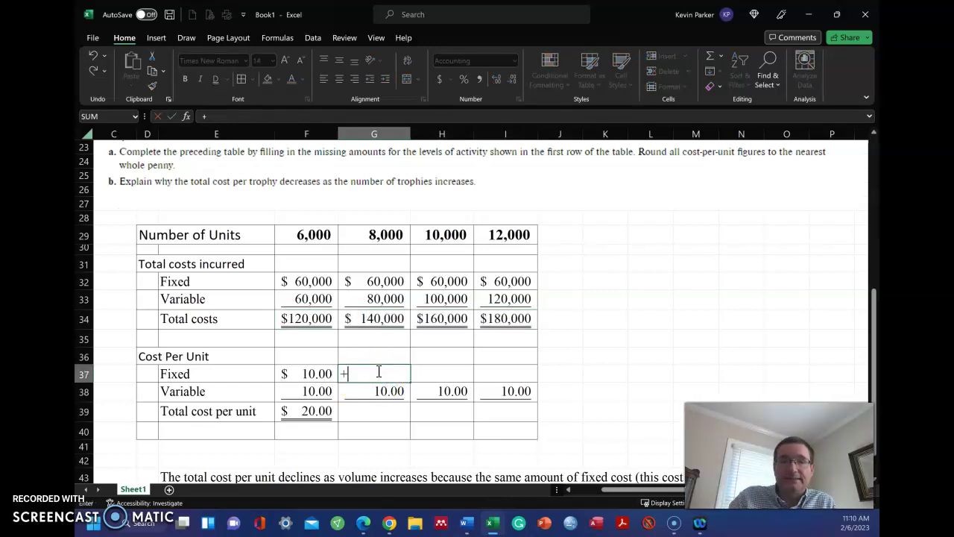
{"action": "left_click", "coordinate": [386, 281]}
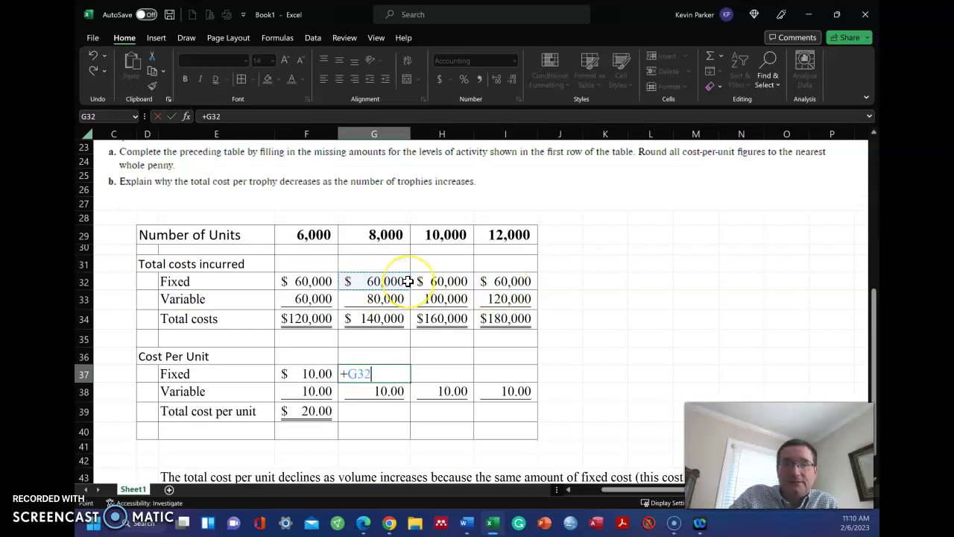
{"action": "type", "text": "/"}
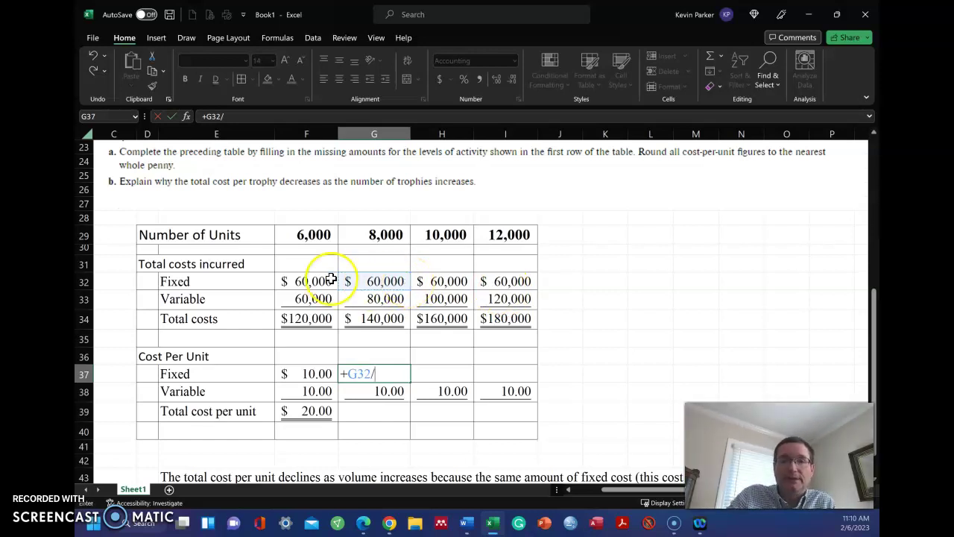
{"action": "left_click", "coordinate": [364, 229]}
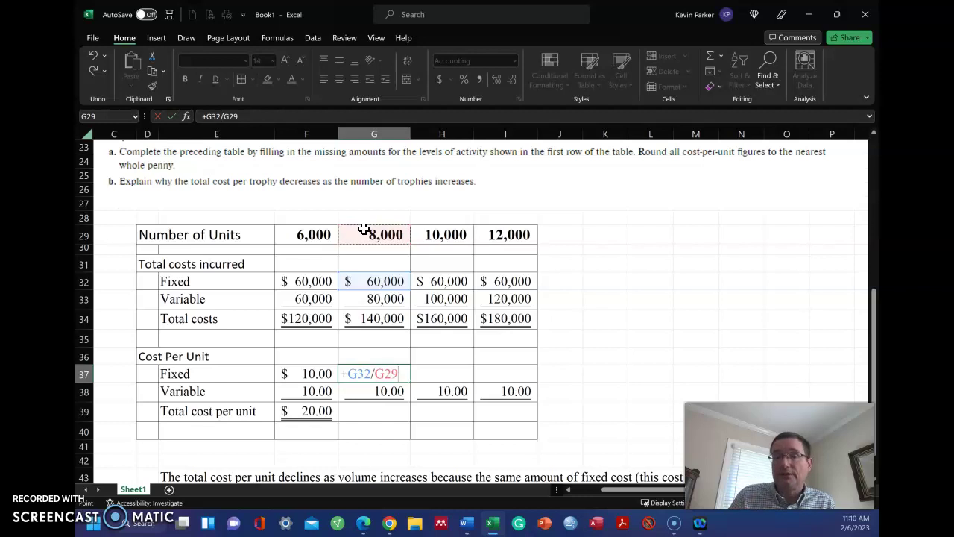
{"action": "key", "text": "Return"}
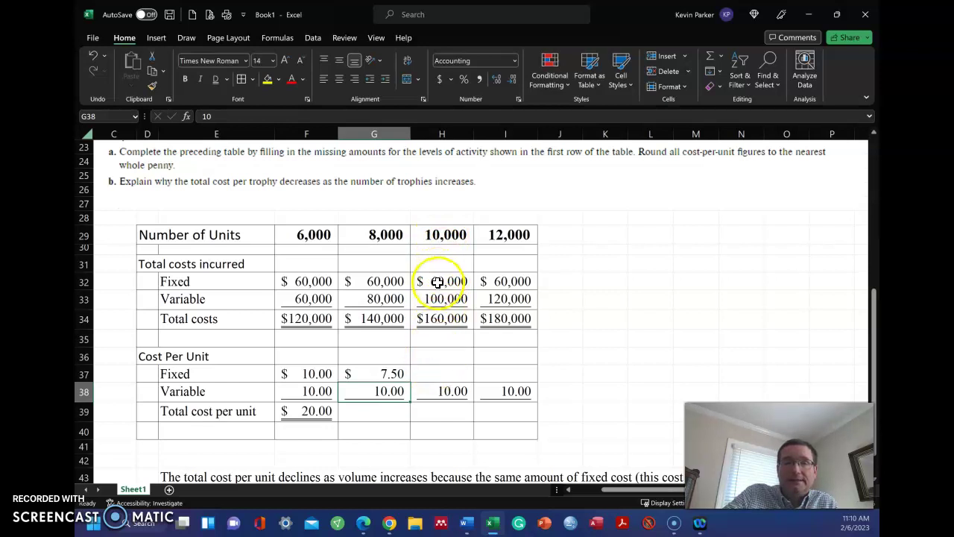
{"action": "left_click", "coordinate": [386, 374]}
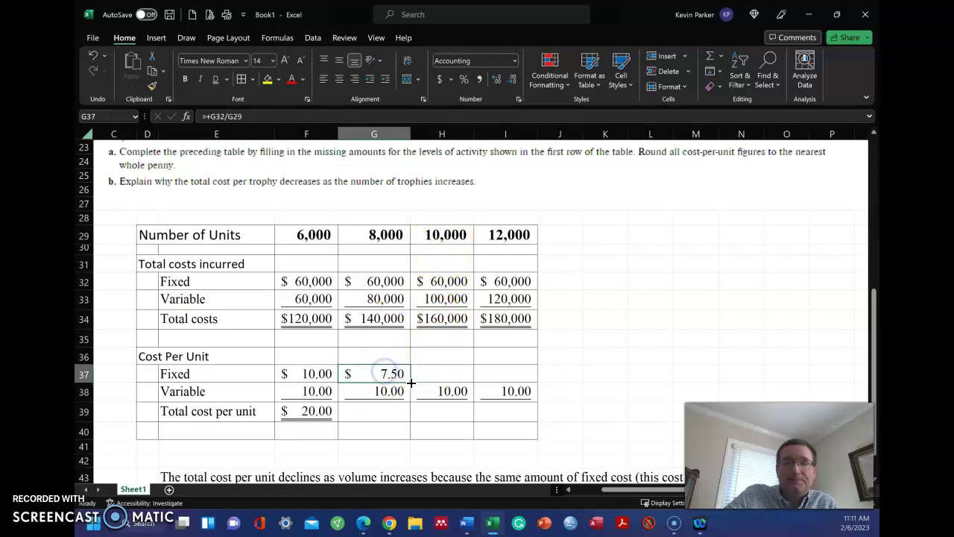
{"action": "left_click_drag", "start_coordinate": [411, 382], "coordinate": [512, 375]}
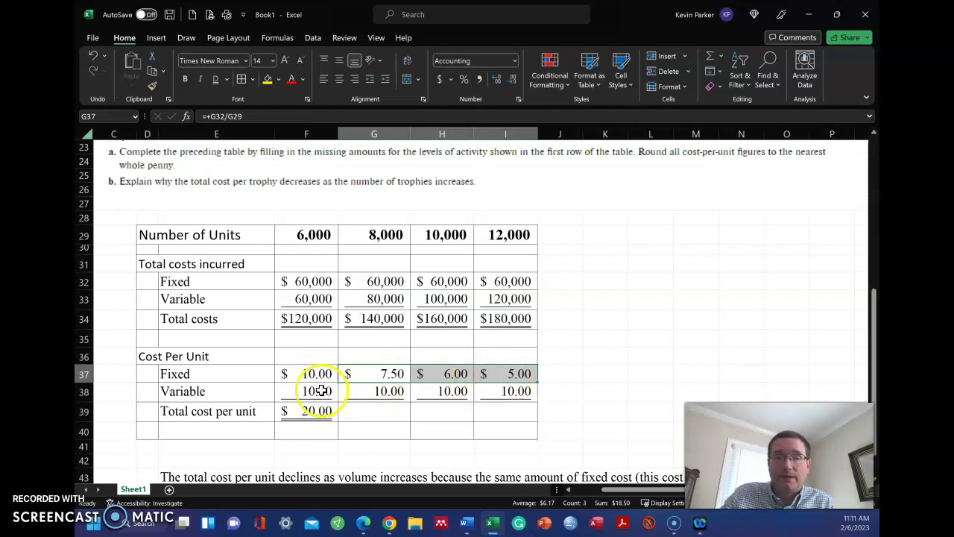
- Copy the total cost per unit SUM from F39 to I39, giving $17.50, $16.00, $15.00
{"action": "left_click", "coordinate": [386, 406]}
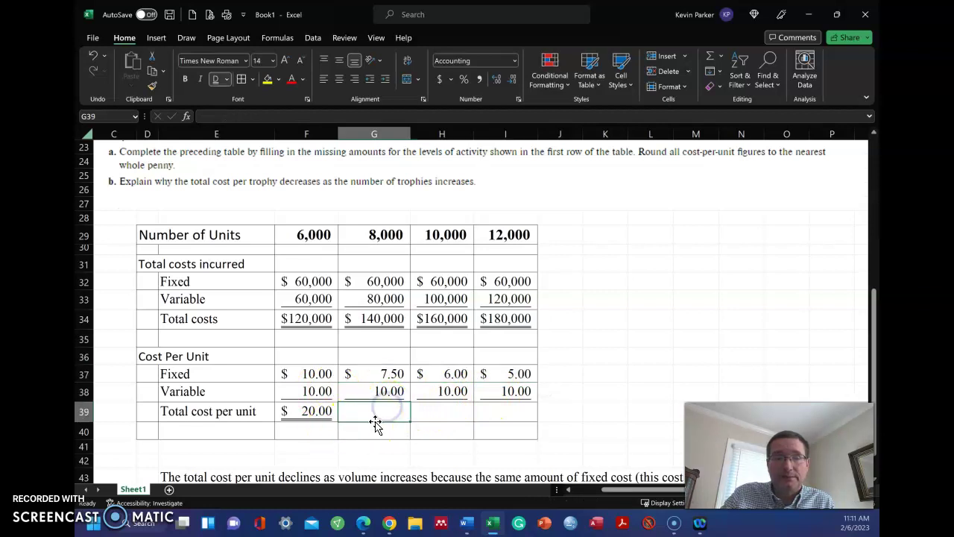
{"action": "left_click", "coordinate": [316, 411]}
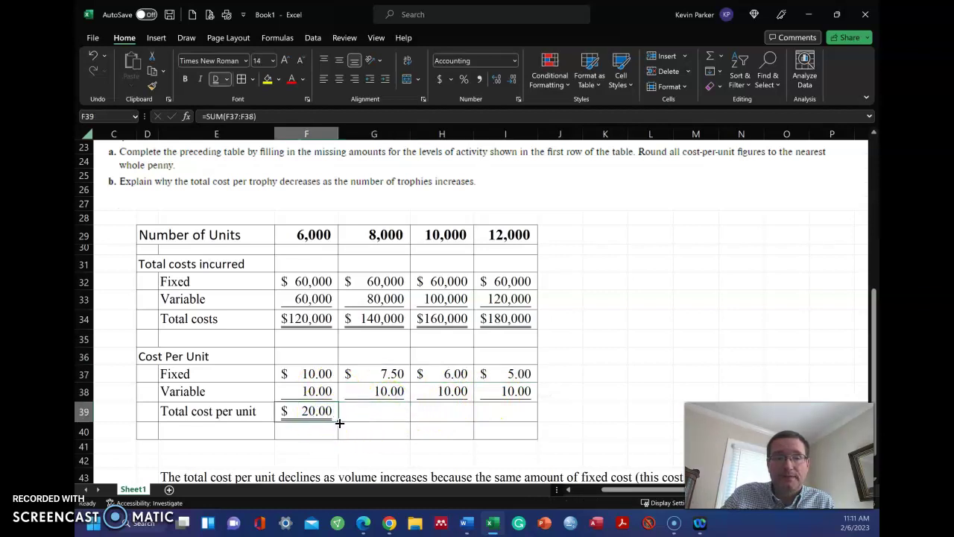
{"action": "left_click_drag", "start_coordinate": [339, 423], "coordinate": [517, 418]}
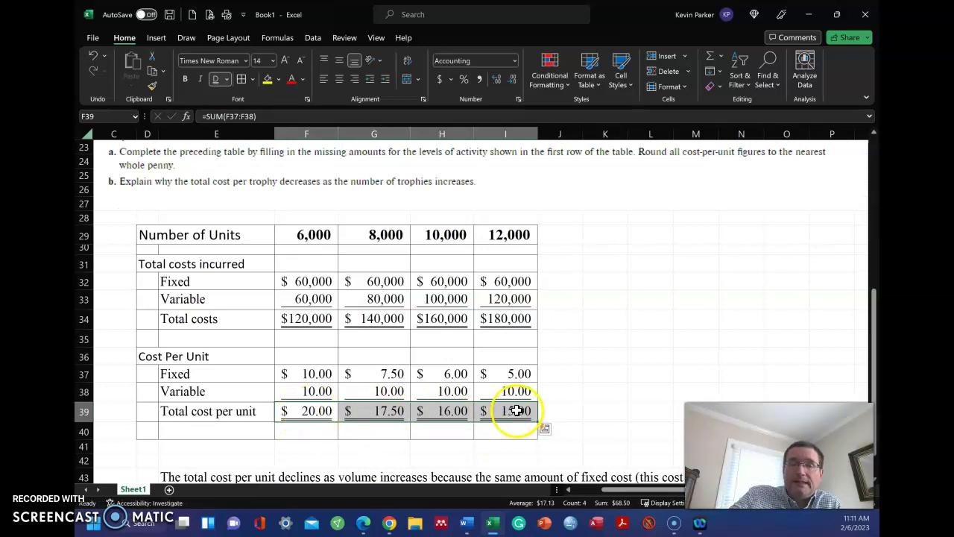
{"action": "left_click", "coordinate": [614, 392]}
{"action": "scroll", "coordinate": [615, 398], "scroll_direction": "up", "scroll_amount": 1}
{"action": "scroll", "coordinate": [615, 398], "scroll_direction": "up", "scroll_amount": 1}
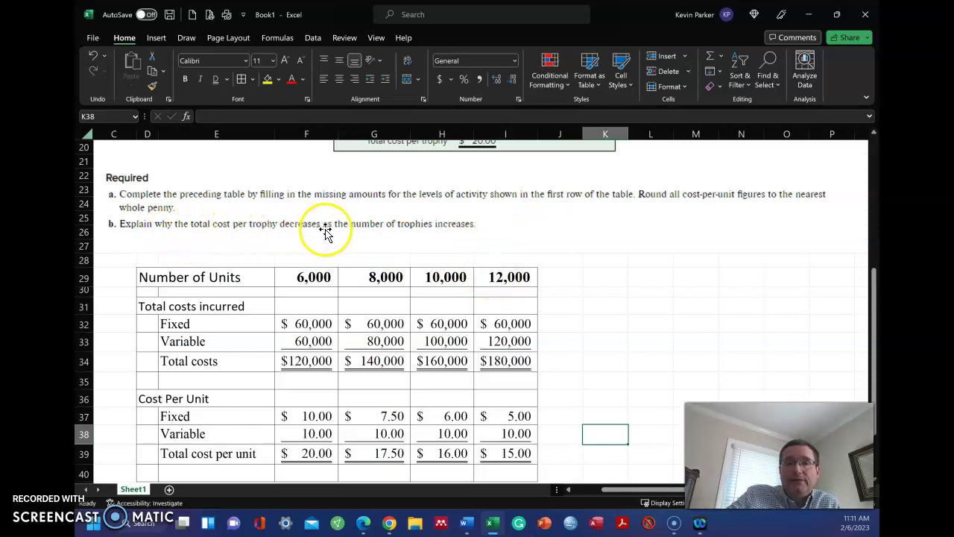
{"action": "scroll", "coordinate": [447, 231], "scroll_direction": "down", "scroll_amount": 3}
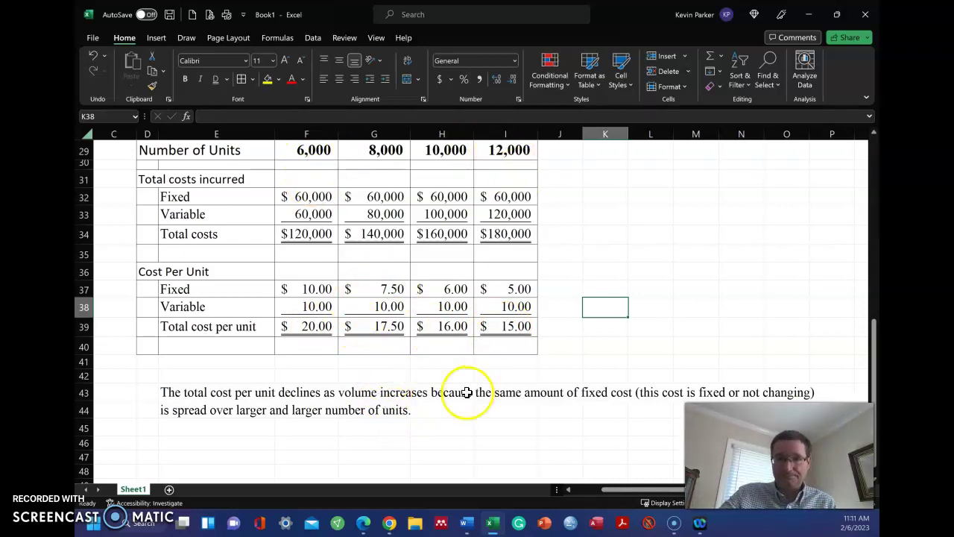
{"action": "scroll", "coordinate": [484, 388], "scroll_direction": "down", "scroll_amount": 1}
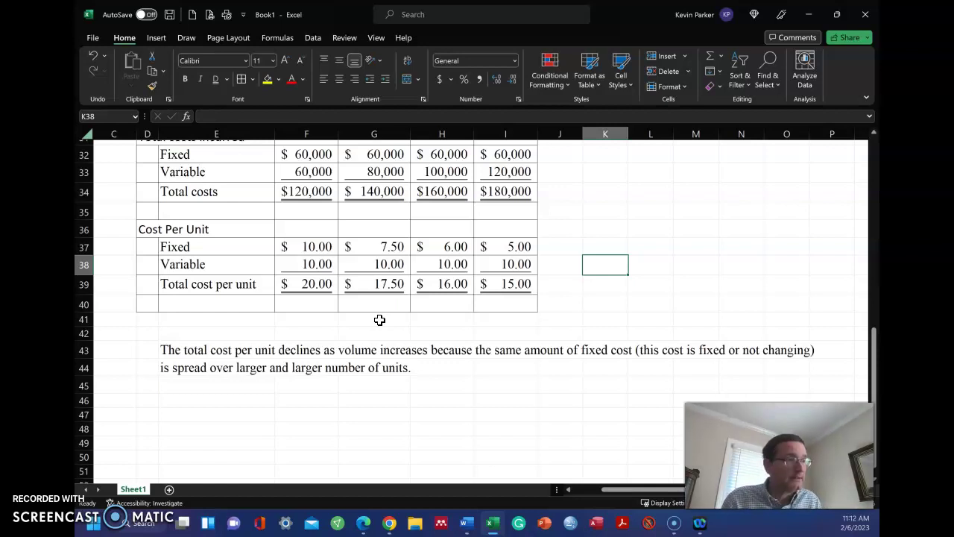
{"action": "scroll", "coordinate": [345, 306], "scroll_direction": "up", "scroll_amount": 2}
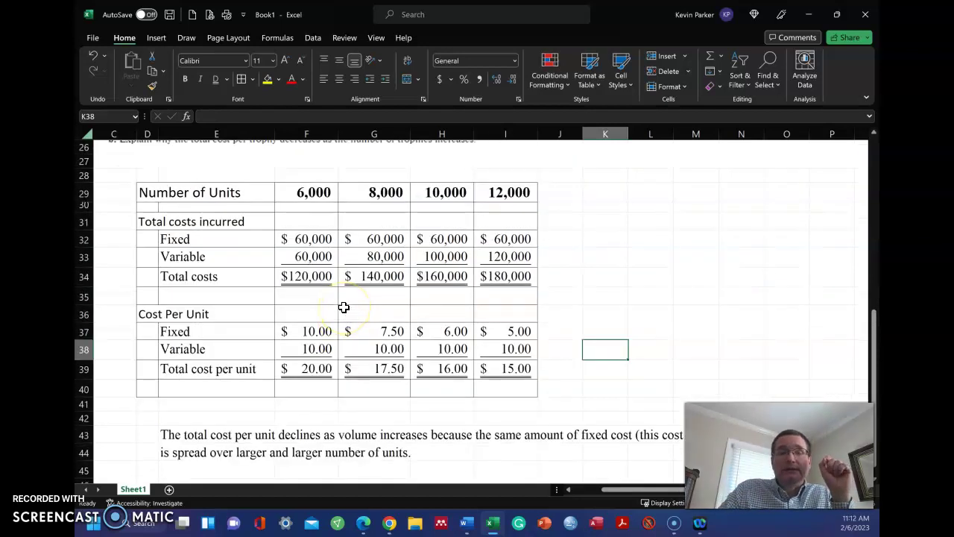